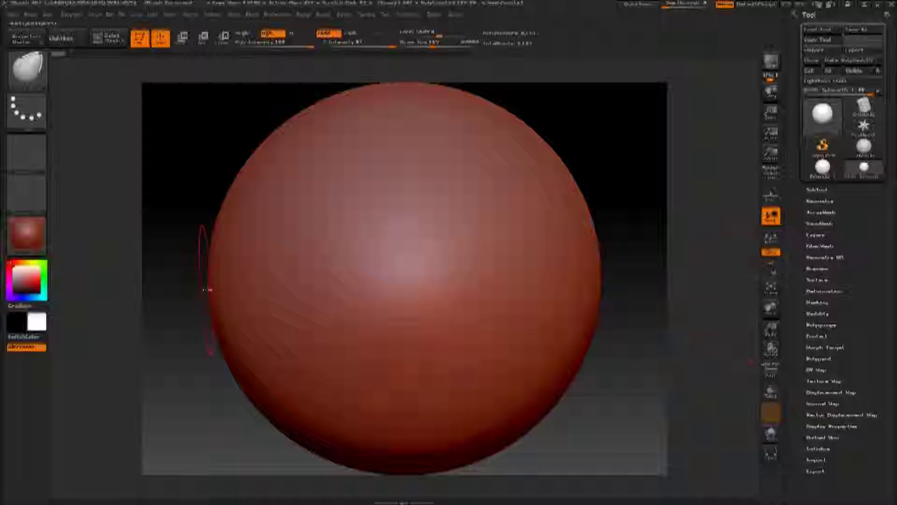
- Undo the test strokes and resize the document to a larger canvas
key("ctrl+z")
left_click(406, 14)
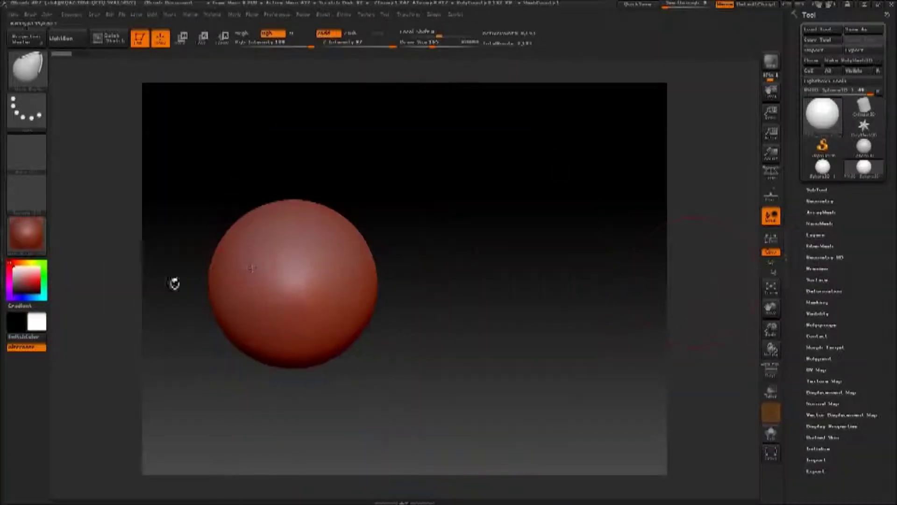
left_click_drag(255, 294, 303, 257)
key("ctrl+z")
left_click(71, 14)
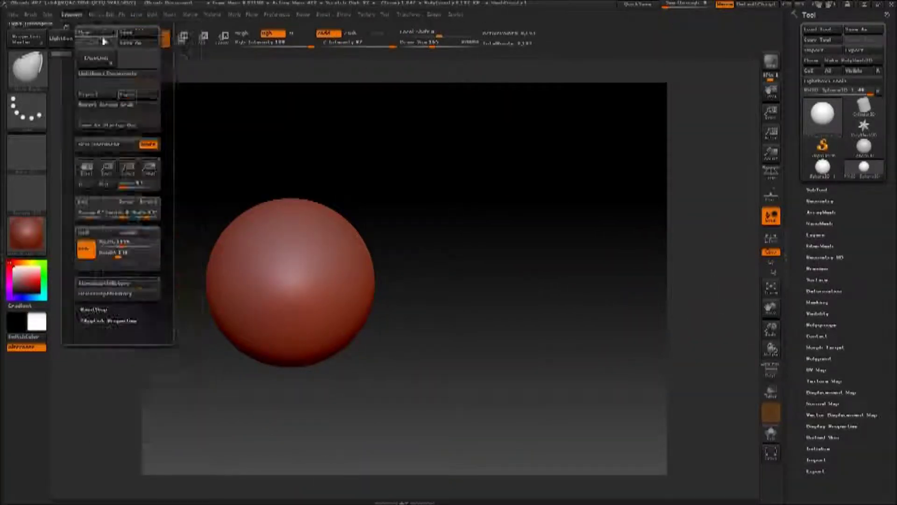
left_click(112, 146)
- Turn on X-axis symmetry and undo a test pull on the sphere
key("x")
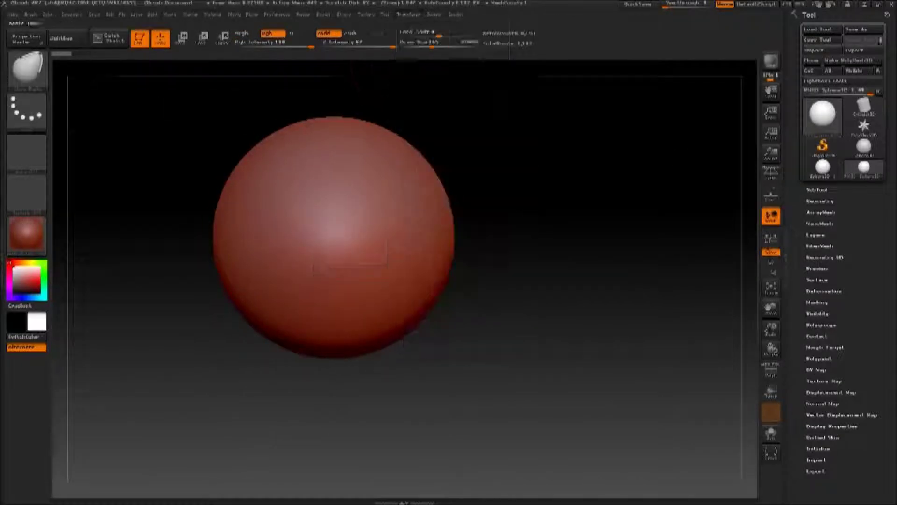
left_click_drag(253, 252, 177, 225)
key("ctrl+z")
left_click(407, 14)
- Pull two mirrored pointed ear peaks up from the sphere top, checking them from several angles
left_click_drag(274, 204, 276, 117)
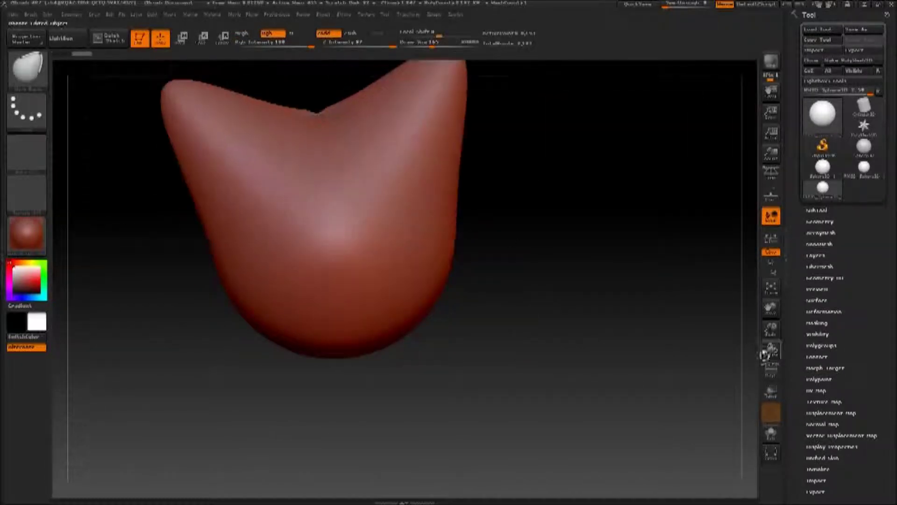
left_click_drag(561, 233, 179, 117, "alt")
left_click_drag(774, 332, 183, 178)
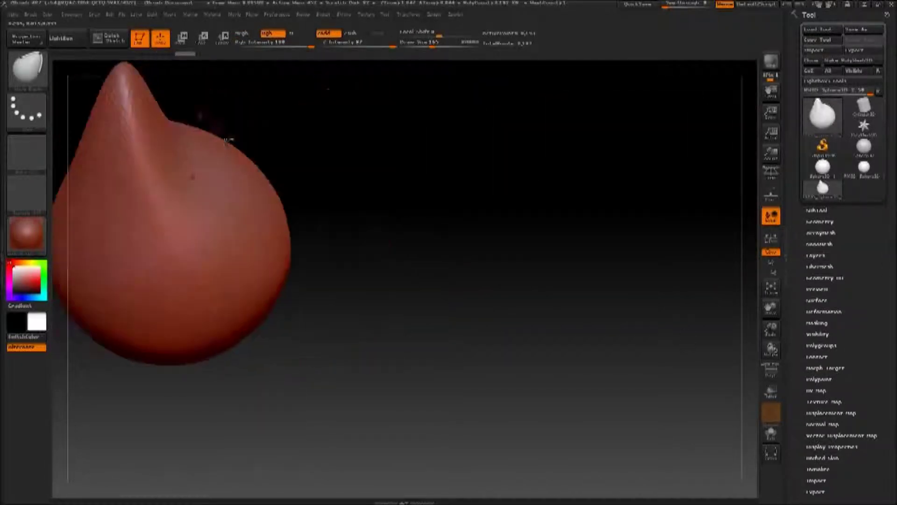
left_click_drag(771, 333, 188, 273)
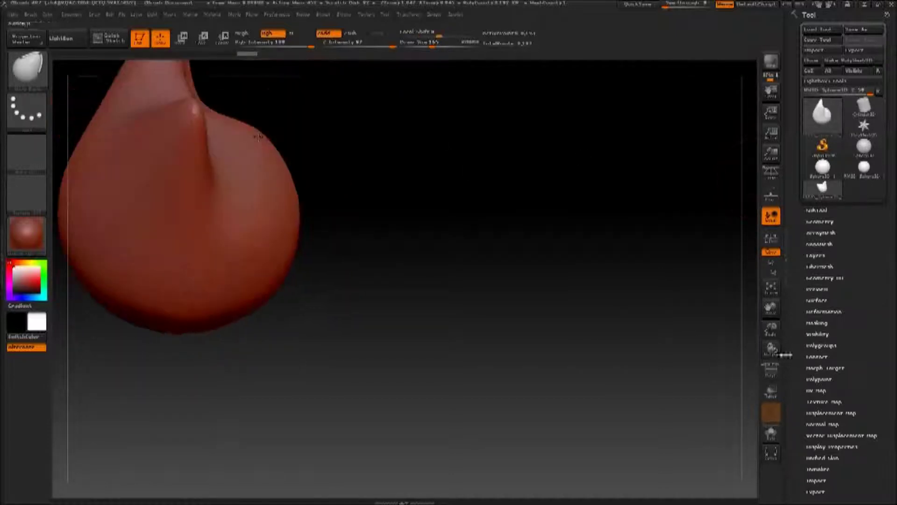
left_click_drag(771, 333, 102, 382)
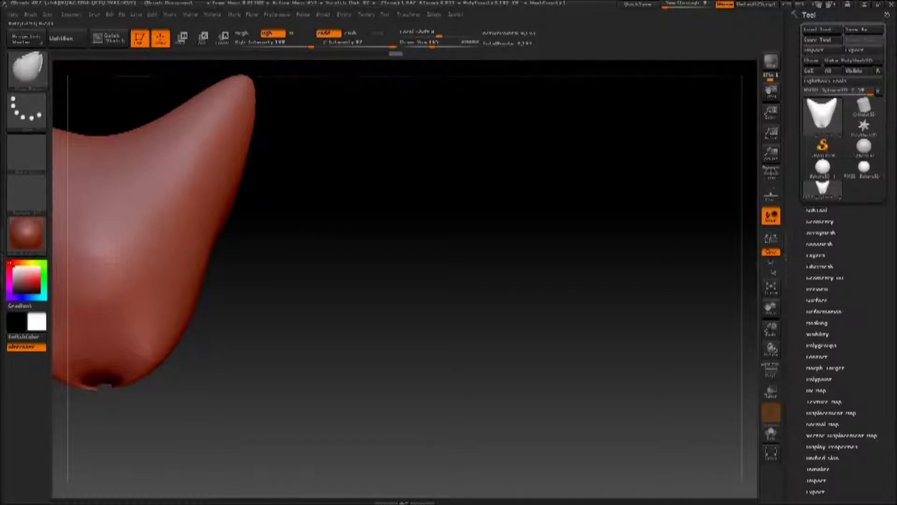
left_click_drag(112, 402, 140, 441)
mouse_move(772, 309)
left_mouse_down()
mouse_move(789, 318)
mouse_move(362, 189)
mouse_move(468, 480)
mouse_move(430, 442)
left_mouse_up()
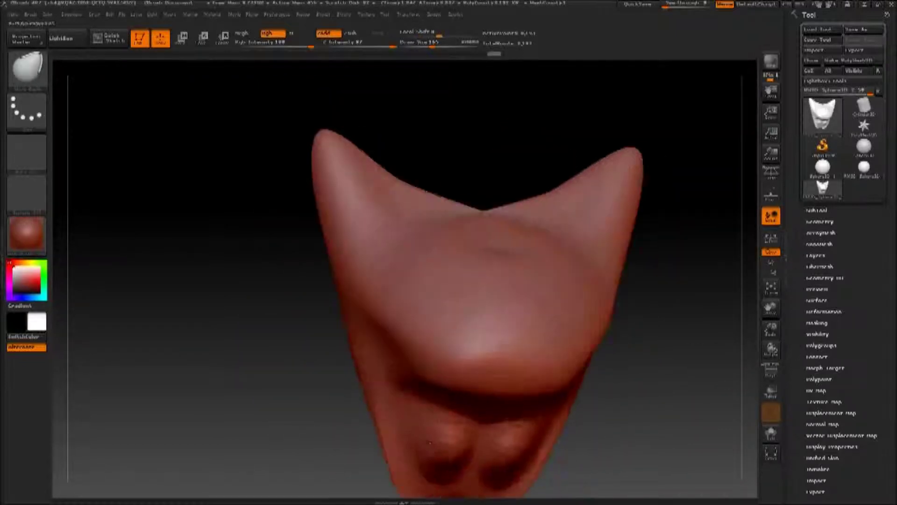
left_click_drag(455, 286, 737, 366)
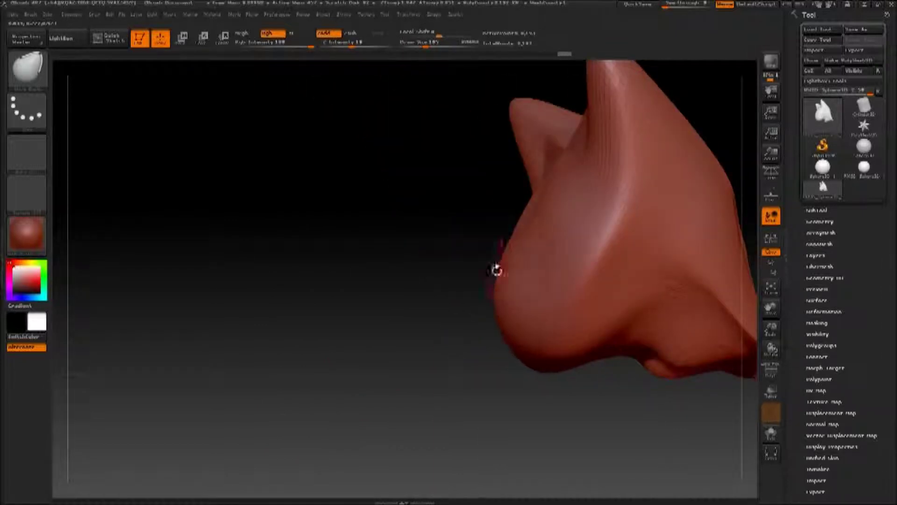
left_click_drag(497, 266, 763, 346)
- Pick a clay brush and rough in the eye areas, brows and muzzle
key("b")
left_click(479, 228)
left_click_drag(514, 281, 794, 334)
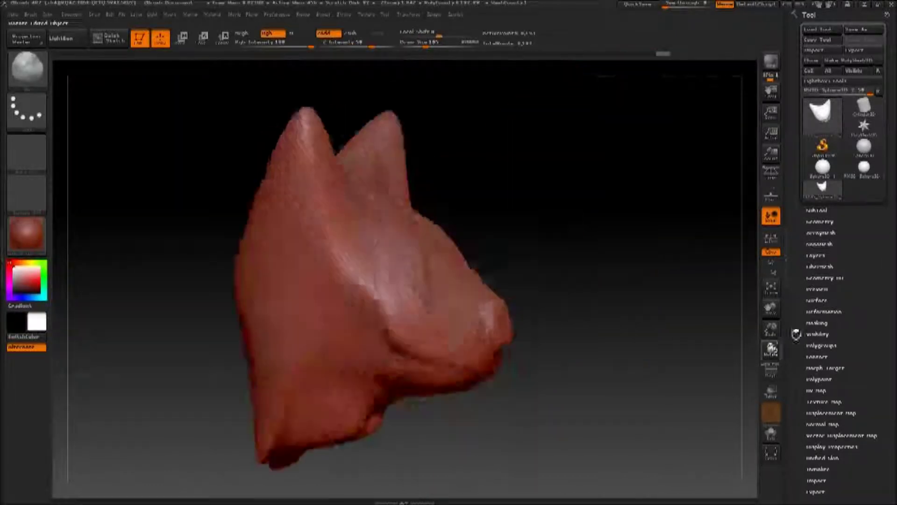
left_click_drag(631, 244, 537, 252)
left_click_drag(412, 309, 523, 328)
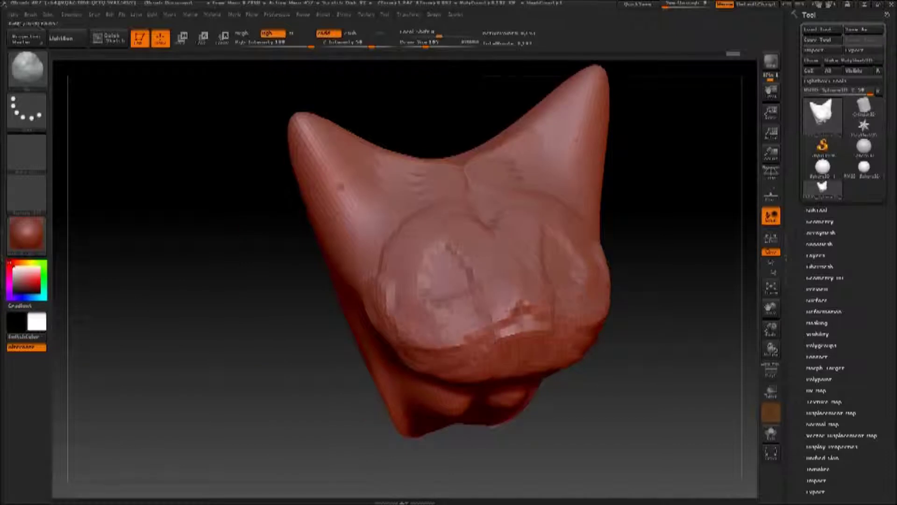
mouse_move(328, 224)
left_mouse_down()
mouse_move(387, 168)
mouse_move(412, 200)
left_mouse_up()
left_click_drag(327, 168, 356, 234)
- Build up the muzzle with more strokes, viewing it from the side and front
left_click_drag(654, 280, 748, 285)
left_click_drag(330, 318, 411, 309)
left_click_drag(308, 252, 343, 243)
left_click_drag(356, 322, 397, 304)
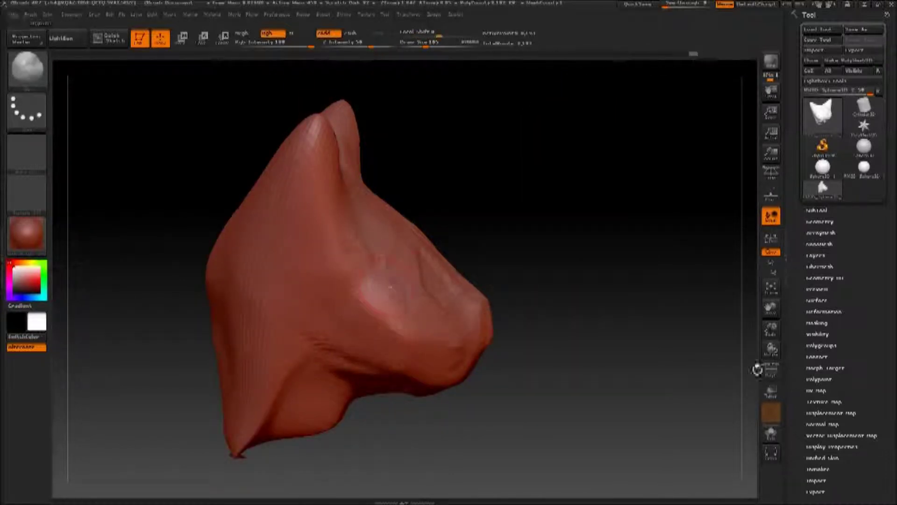
left_click_drag(608, 233, 515, 233)
left_click_drag(468, 253, 538, 327)
left_click_drag(608, 280, 701, 290)
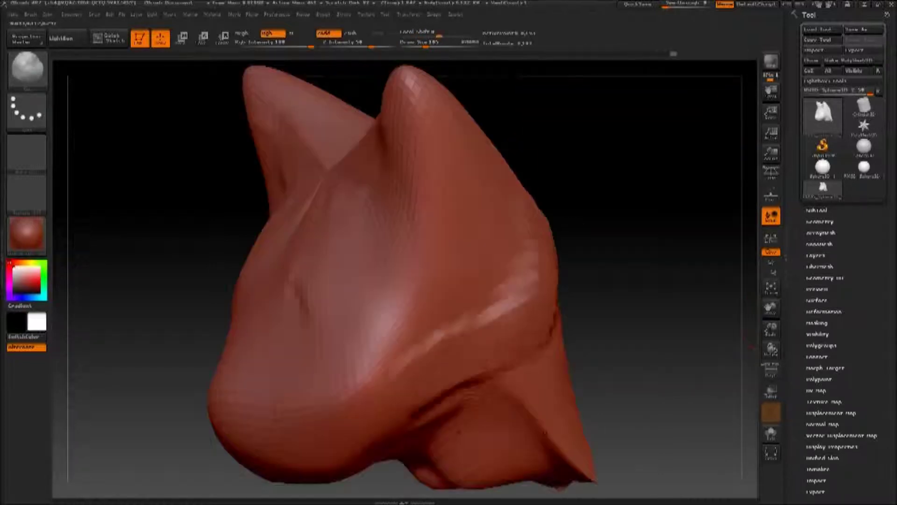
- Smooth away the bright rough patches on the lower front of the face
mouse_move(468, 187)
left_mouse_down()
mouse_move(773, 362)
mouse_move(561, 304)
left_mouse_up()
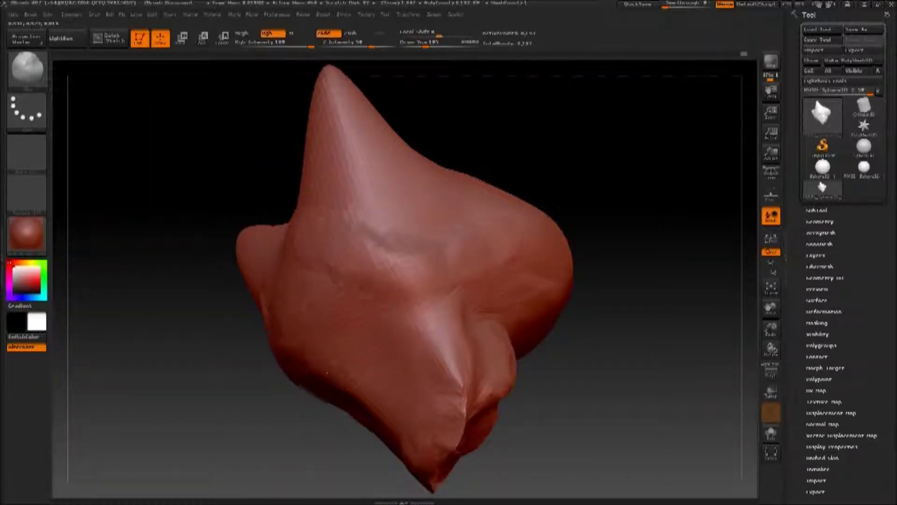
left_click_drag(225, 328, 287, 266)
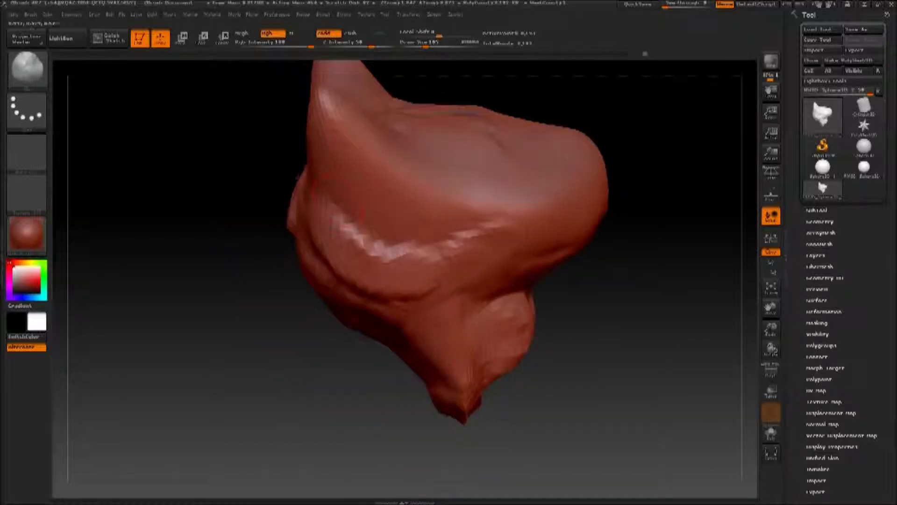
mouse_move(568, 392)
left_mouse_down()
mouse_move(537, 383)
mouse_move(444, 386)
left_mouse_up()
left_click_drag(772, 349, 757, 355)
left_click_drag(772, 307, 795, 299)
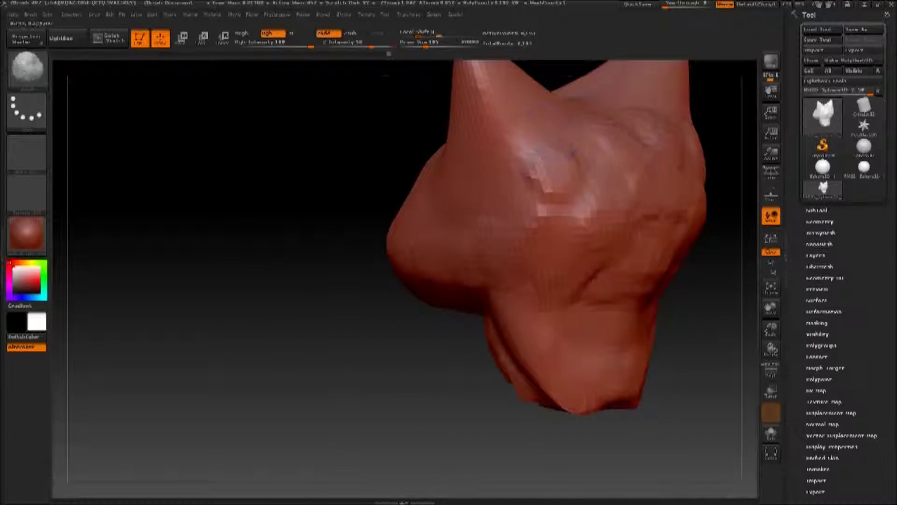
mouse_move(771, 327)
left_mouse_down()
mouse_move(767, 350)
mouse_move(762, 299)
left_mouse_up()
left_click_drag(683, 200, 630, 139, "shift")
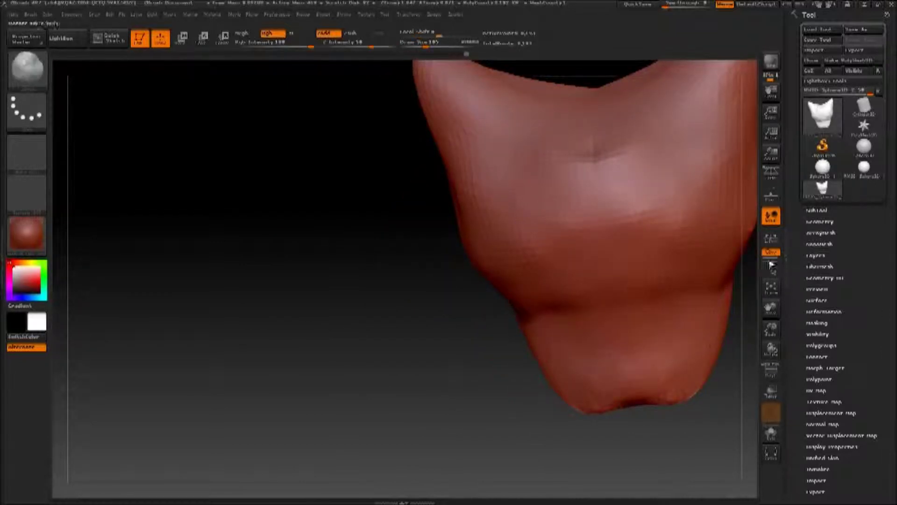
left_click_drag(756, 279, 309, 258)
- Frame the sculpt and inspect the snout and bulging lower lobe up close
key("f")
left_click_drag(771, 348, 762, 309)
mouse_move(677, 261)
left_mouse_down()
mouse_move(721, 271)
mouse_move(692, 299)
left_mouse_up()
left_click_drag(600, 403, 602, 289)
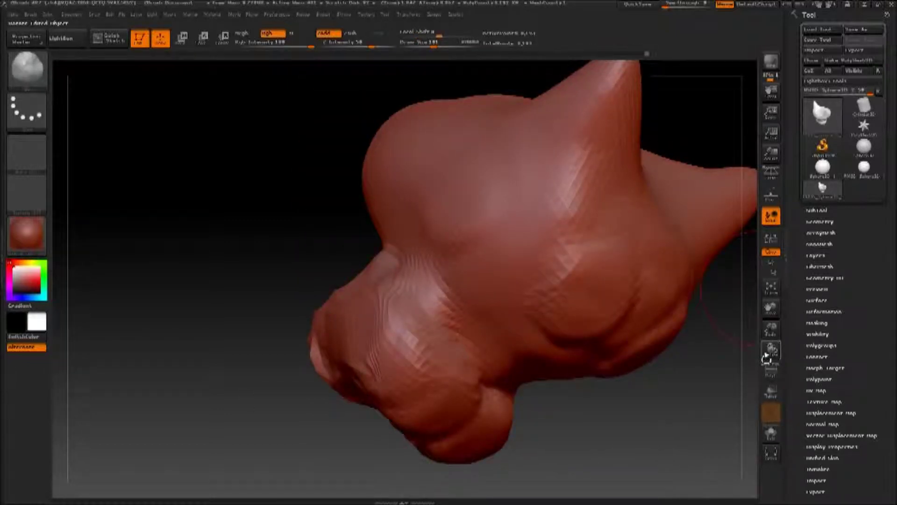
mouse_move(601, 288)
left_mouse_down()
mouse_move(541, 101)
mouse_move(613, 88)
left_mouse_up()
left_click(774, 294)
left_click_drag(772, 327, 757, 360)
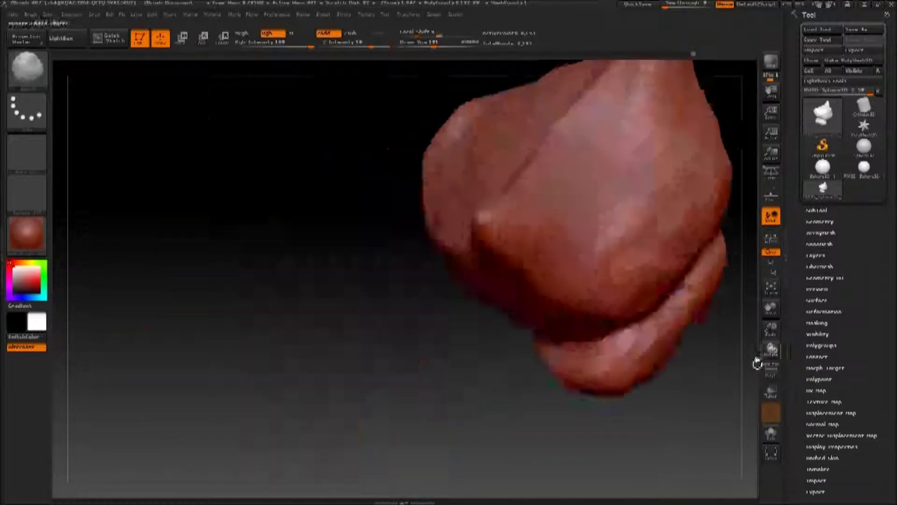
- Frame the head front-on and load a different clay brush with B, C, L
key("f")
left_click_drag(254, 313, 281, 299)
key("b")
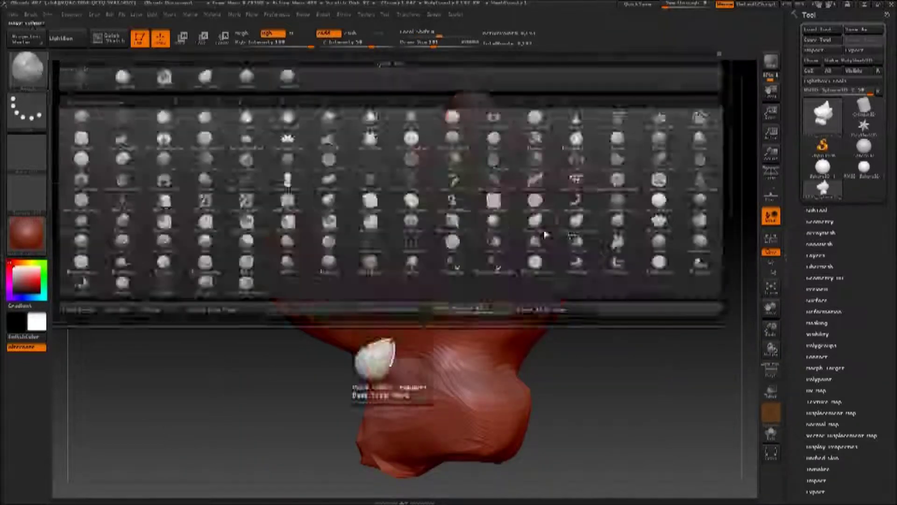
key("c")
key("l")
left_click_drag(771, 327, 772, 349)
- Switch to the Standard brush (B, S, T) and carve hollows into the ears
key("f")
key("b")
key("s")
key("t")
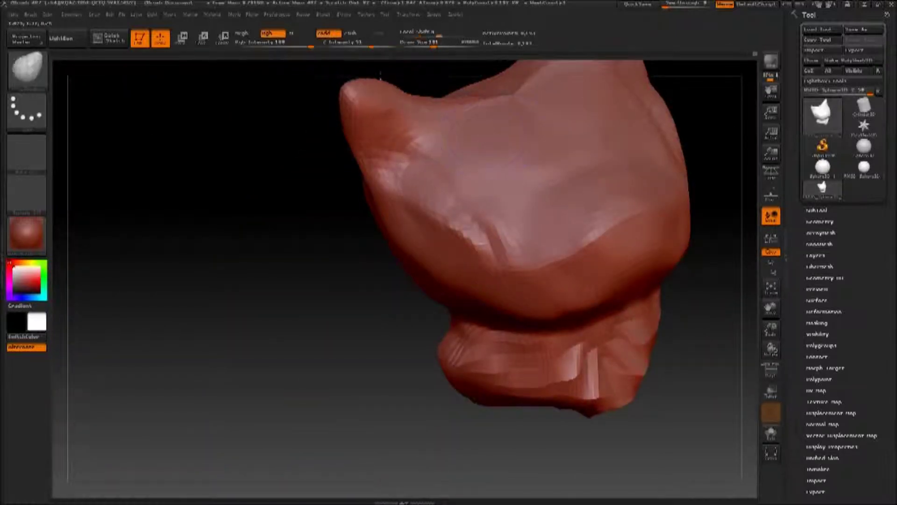
mouse_move(210, 243)
left_mouse_down()
mouse_move(234, 322)
mouse_move(290, 299)
left_mouse_up()
left_click_drag(215, 294, 253, 346)
- Orbit the head through low side, front and three-quarter views to review the form
mouse_move(774, 351)
left_mouse_down()
mouse_move(701, 304)
mouse_move(561, 374)
left_mouse_up()
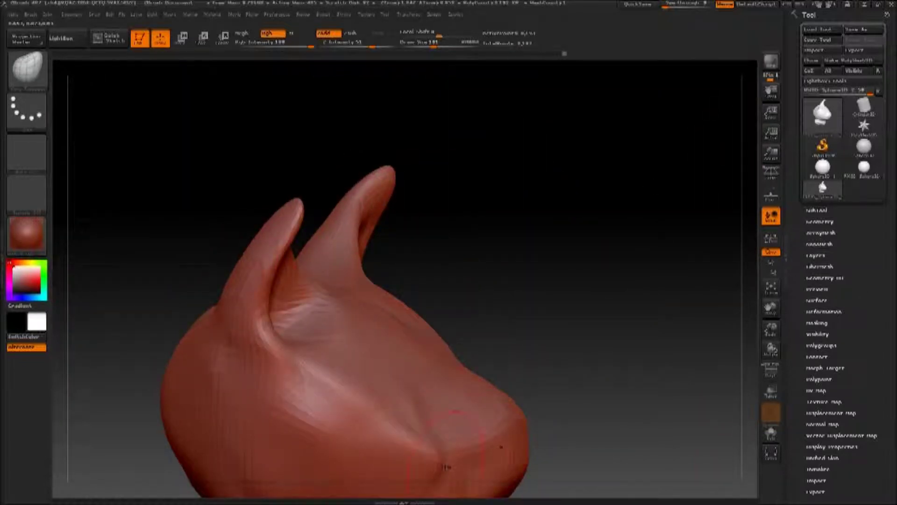
left_click_drag(780, 354, 421, 355)
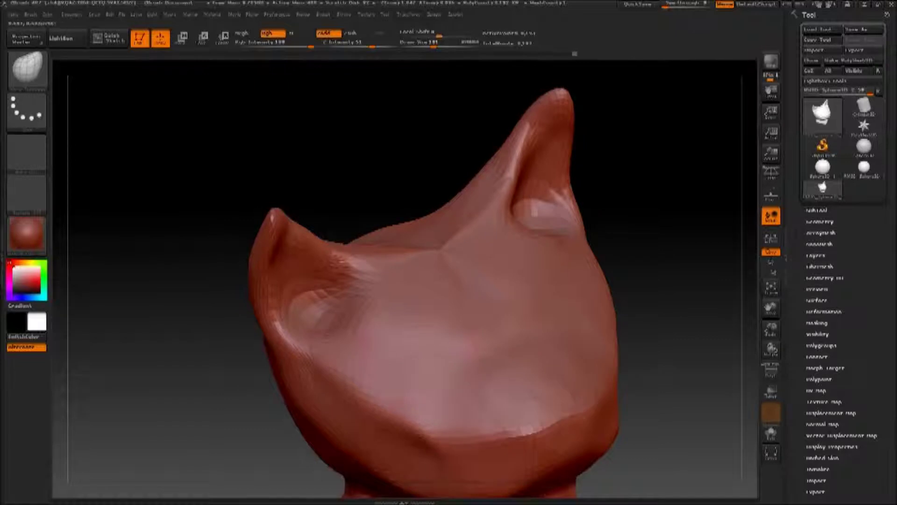
left_click_drag(771, 346, 654, 327)
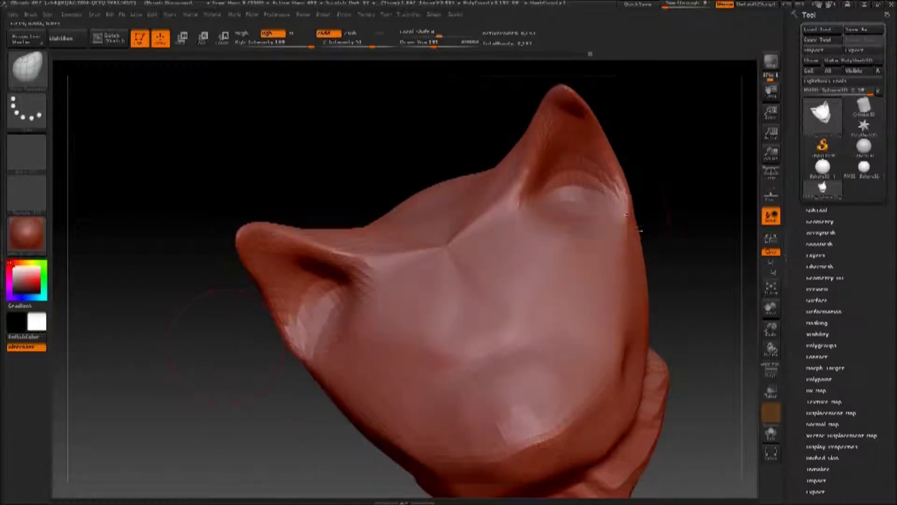
left_click_drag(772, 346, 607, 355)
left_click_drag(570, 201, 549, 383)
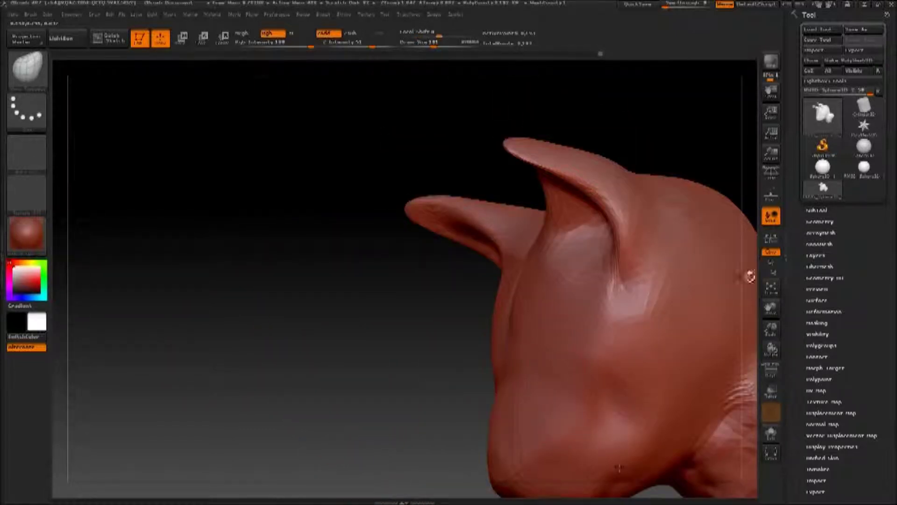
left_click_drag(750, 276, 514, 201, "alt")
mouse_move(771, 348)
left_mouse_down()
mouse_move(787, 325)
mouse_move(427, 279)
mouse_move(467, 299)
left_mouse_up()
- Check the jaw and neck, then ZRemesh the head with Ctrl+Shift+R
left_click_drag(771, 349, 421, 304)
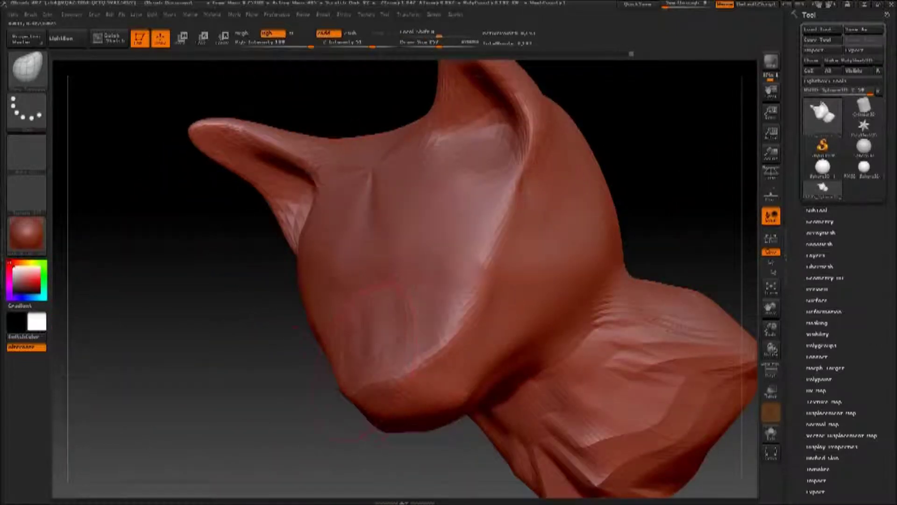
mouse_move(771, 350)
left_mouse_down()
mouse_move(681, 351)
mouse_move(754, 381)
mouse_move(467, 136)
left_mouse_up()
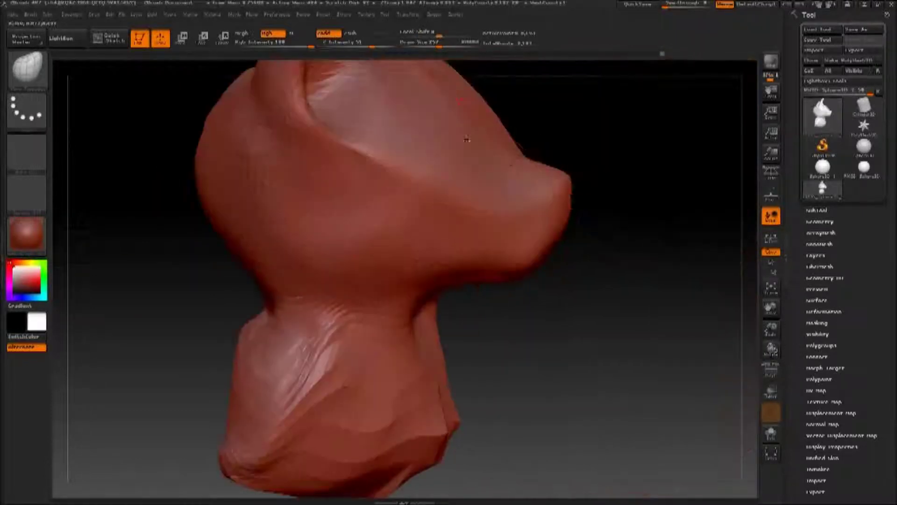
left_click_drag(778, 363, 678, 327)
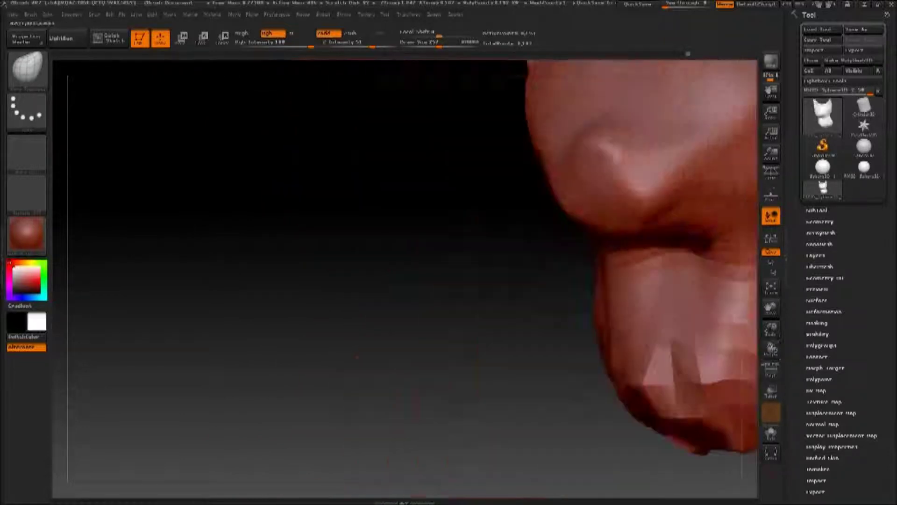
left_click(771, 286)
left_click_drag(772, 348, 701, 349)
mouse_move(772, 349)
left_mouse_down()
mouse_move(729, 349)
mouse_move(759, 347)
left_mouse_up()
key("ctrl+shift+r")
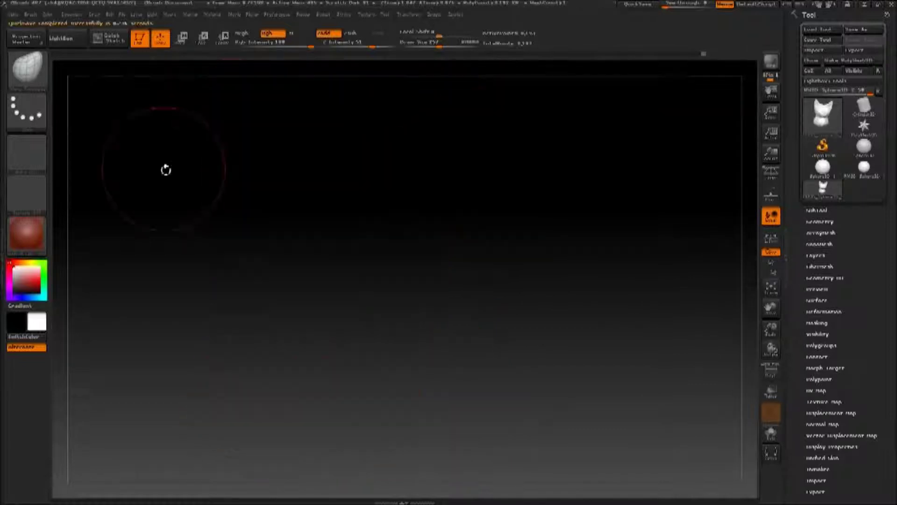
- Review the remeshed head from the side and above, and expand the Geometry settings
left_click_drag(758, 317, 356, 300)
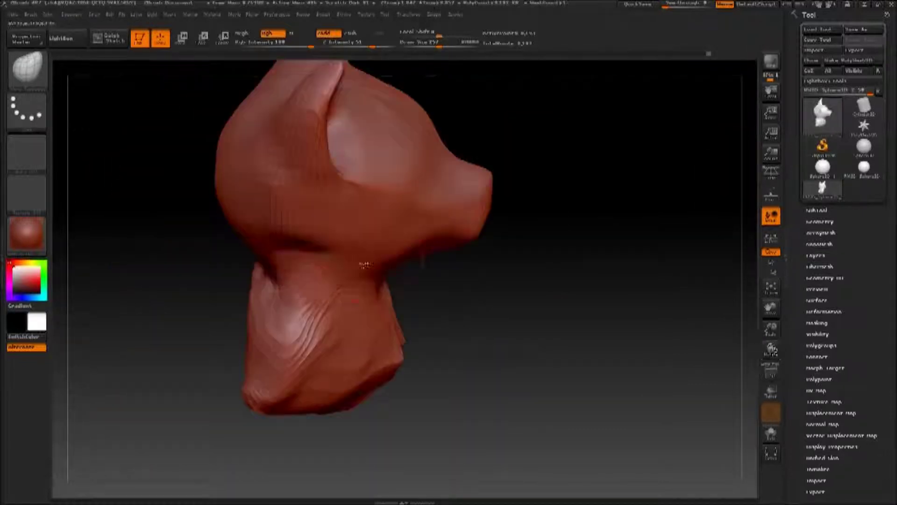
left_click_drag(771, 350, 769, 290)
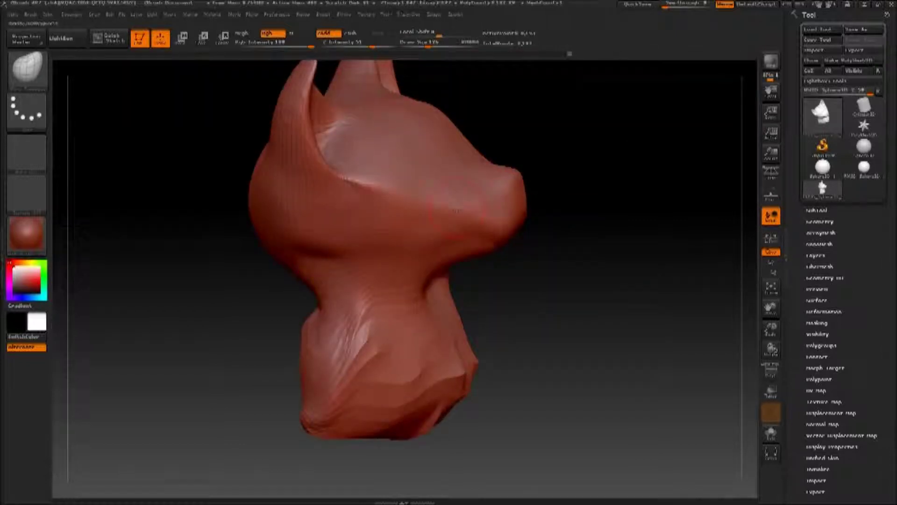
left_click(833, 277)
left_click(820, 221)
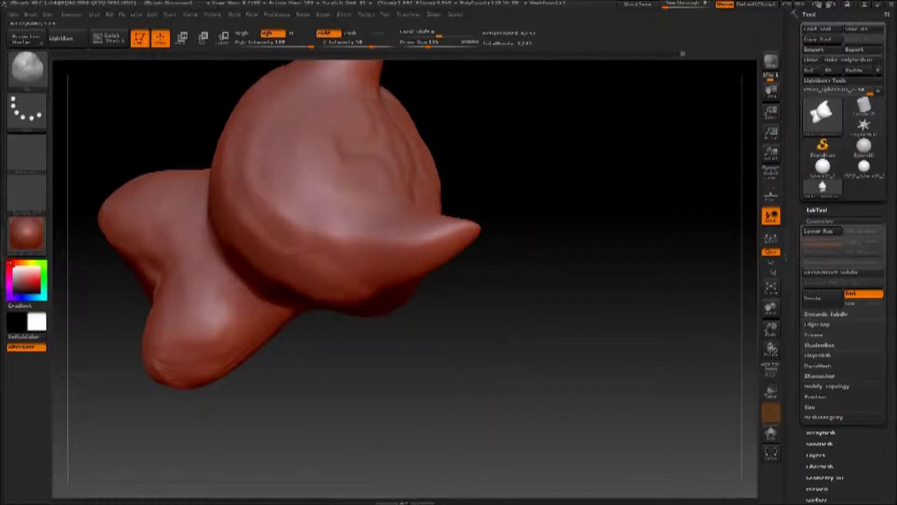
- Shift-smooth the wrinkled head surface, checking it from front and three-quarter views
left_click_drag(295, 150, 358, 162, "shift")
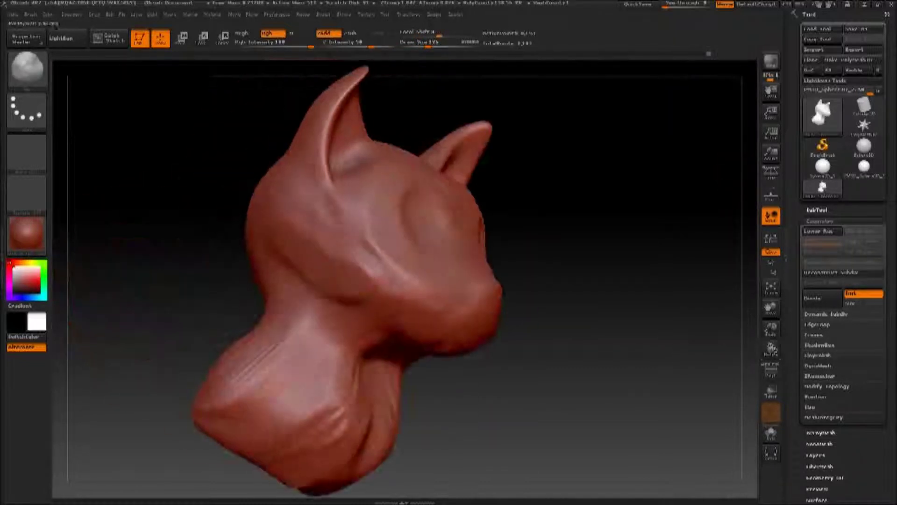
left_click_drag(771, 348, 767, 355)
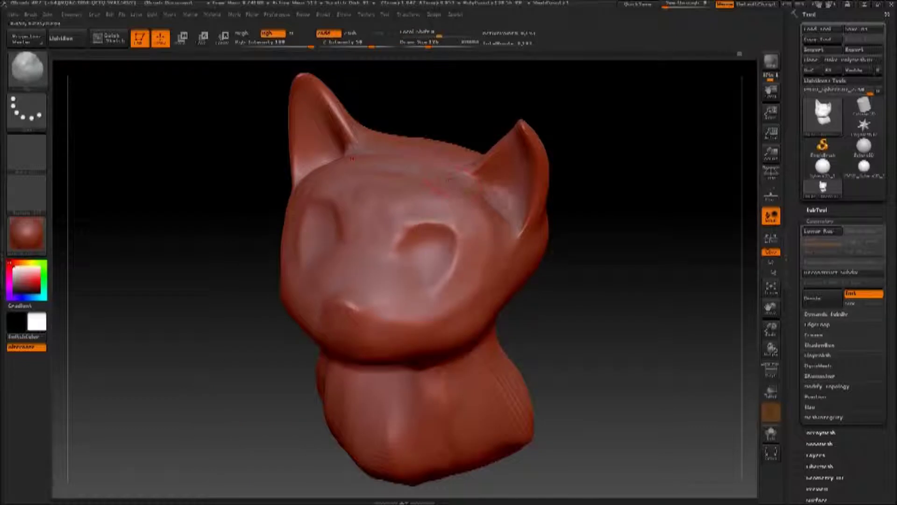
left_click_drag(767, 355, 785, 356)
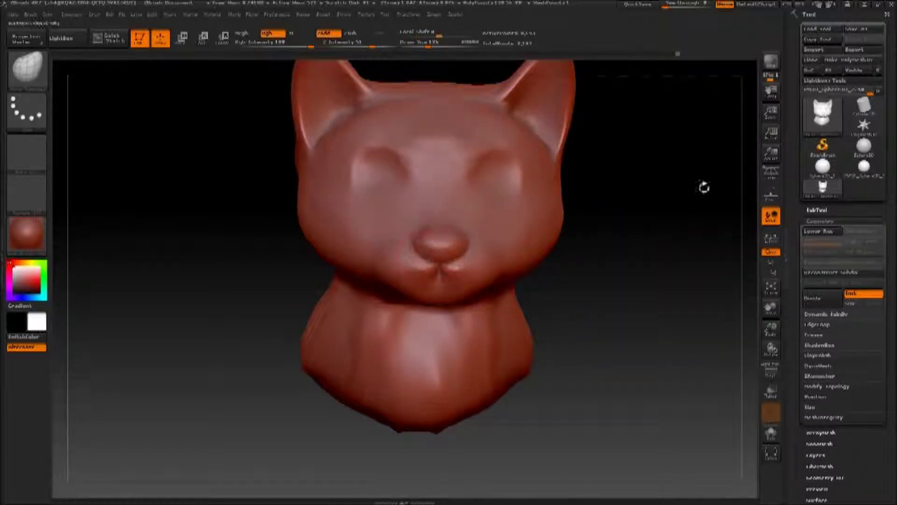
left_click_drag(704, 187, 423, 233)
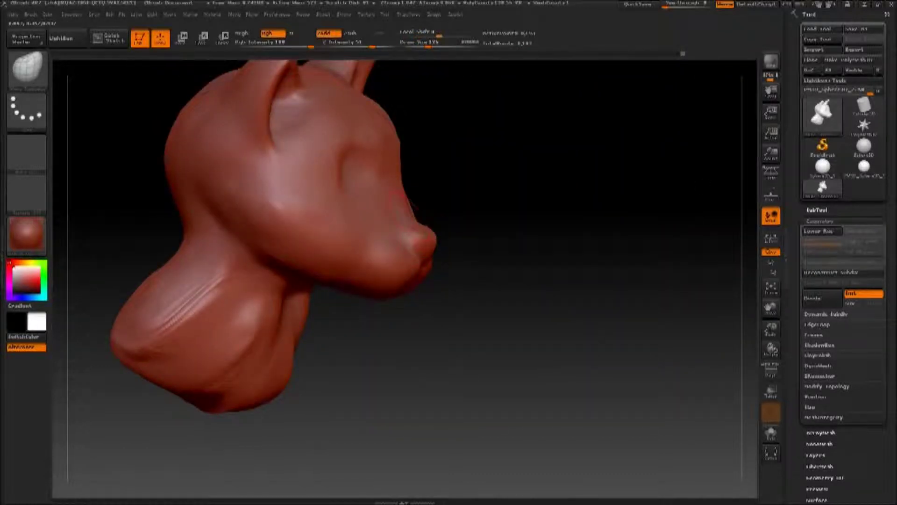
left_click_drag(753, 139, 865, 145)
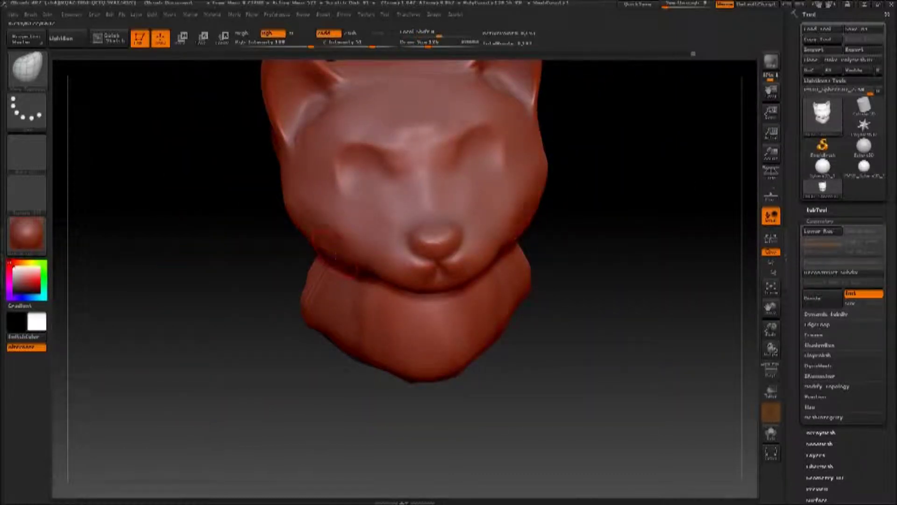
left_click_drag(362, 173, 468, 178)
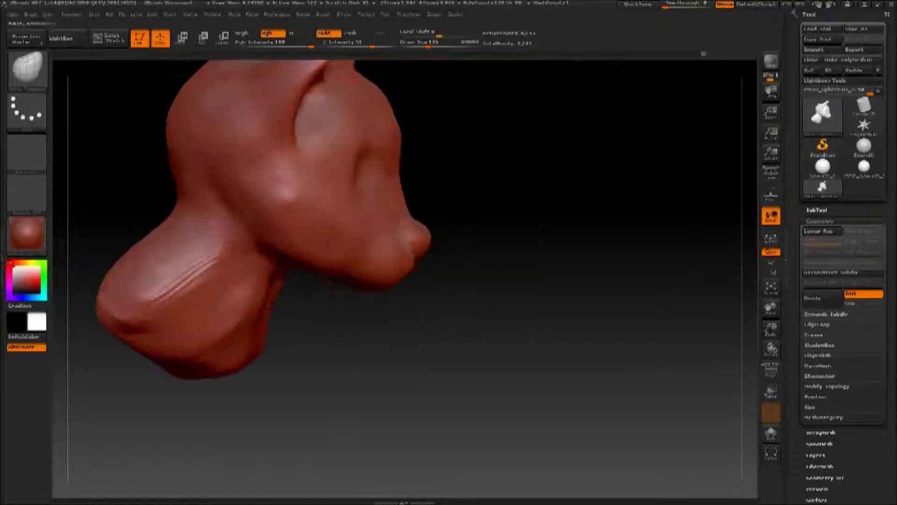
left_click_drag(580, 183, 497, 124)
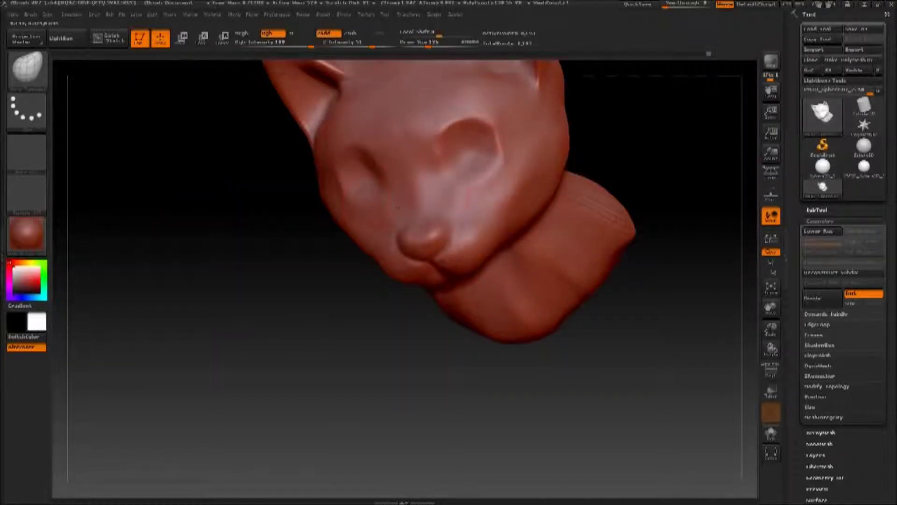
left_click_drag(441, 216, 305, 386)
left_click_drag(771, 350, 763, 359)
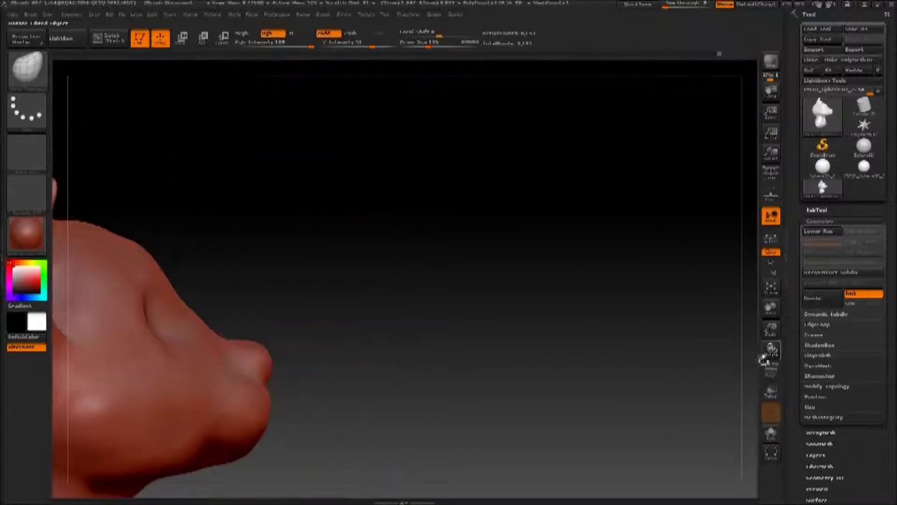
left_click_drag(254, 348, 235, 375)
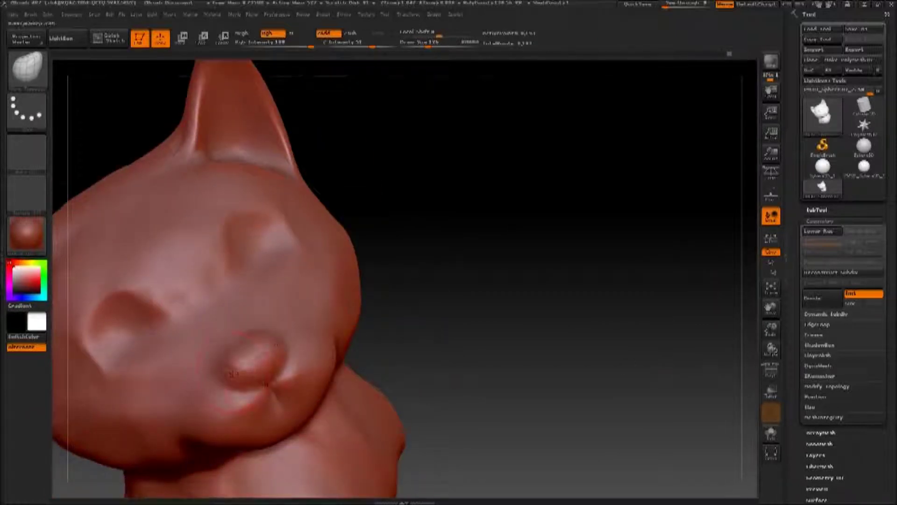
key("f")
- Load the Standard brush (B, S, T) and frame the cat's head and nose in profile
mouse_move(771, 350)
left_mouse_down()
mouse_move(795, 360)
mouse_move(775, 369)
left_mouse_up()
key("b")
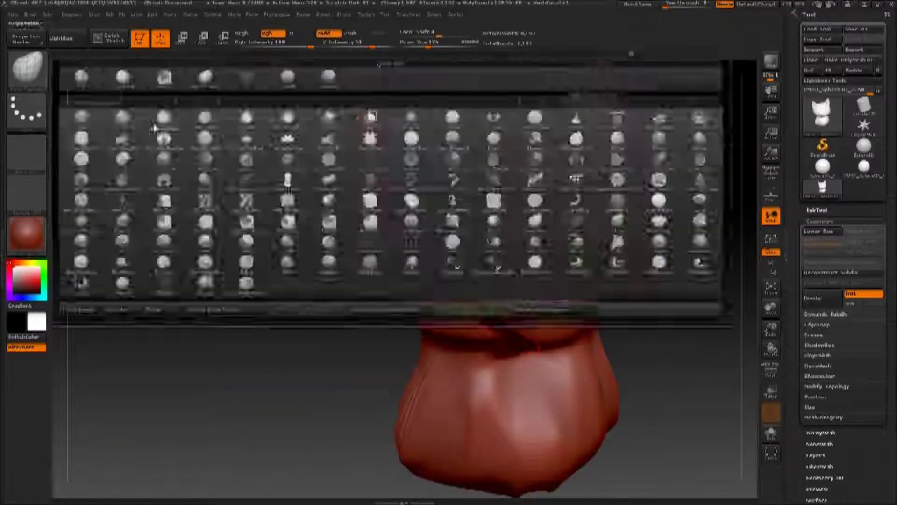
key("s")
key("t")
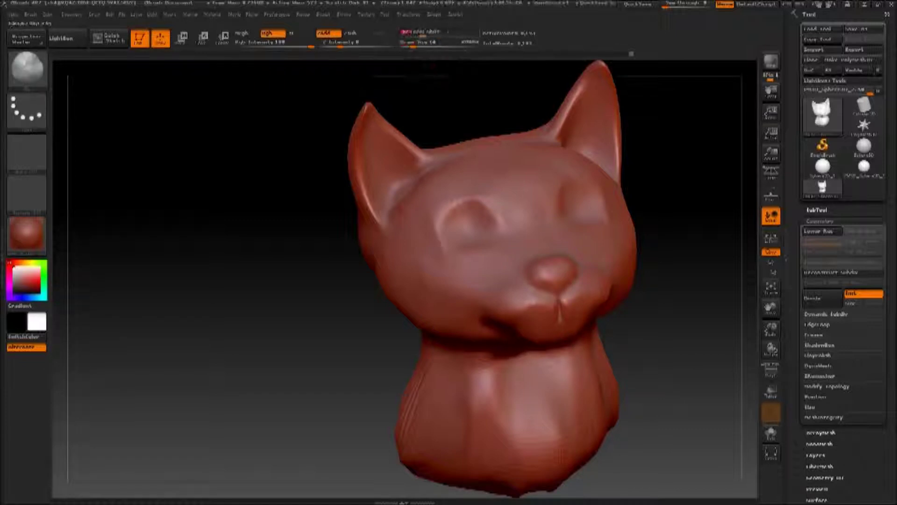
key("b")
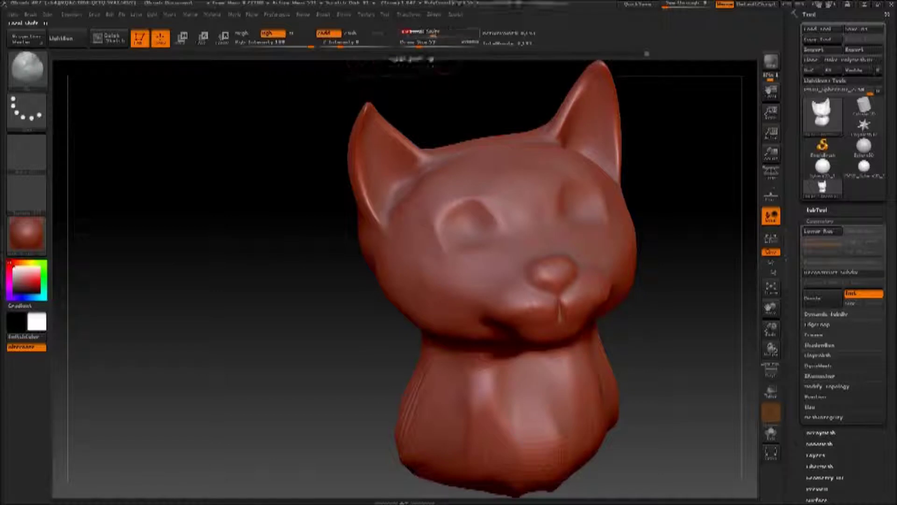
left_click_drag(652, 54, 663, 54)
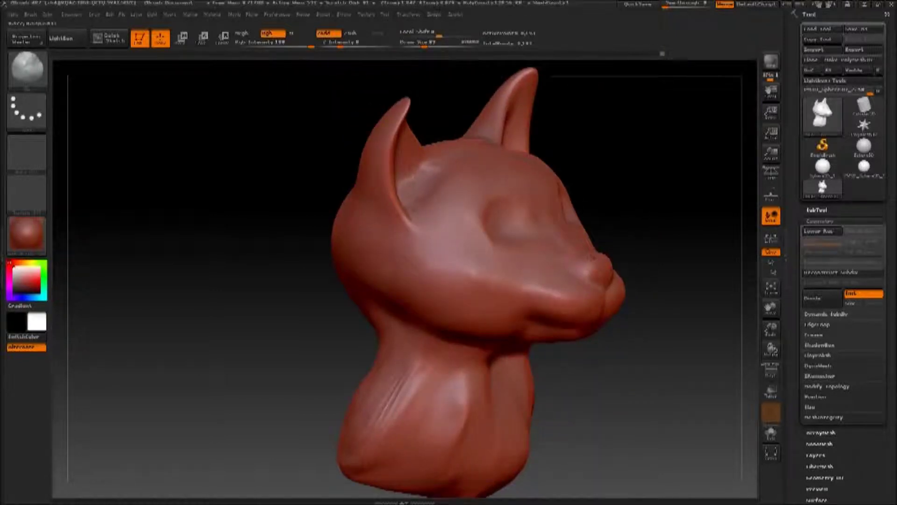
left_click_drag(714, 225, 693, 301)
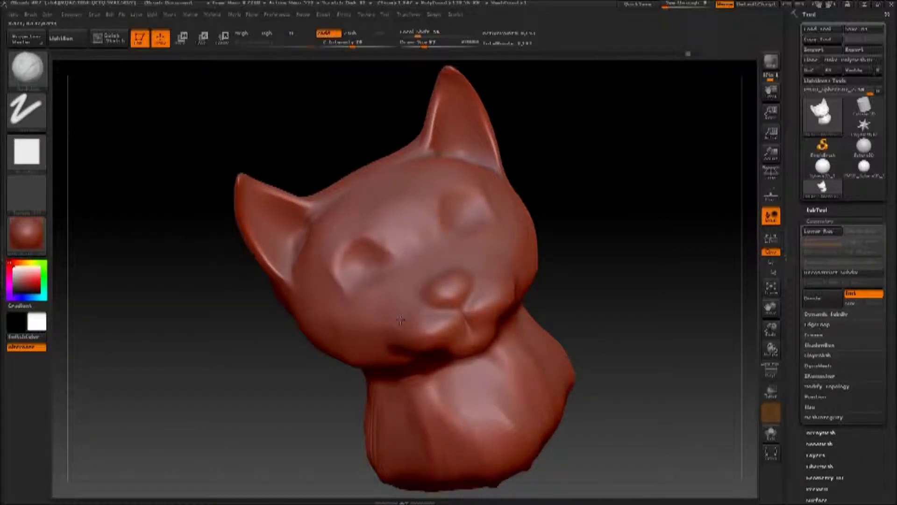
- Reshape the jaw and chin, then load a different sculpting brush from the library
left_click_drag(407, 341, 313, 346)
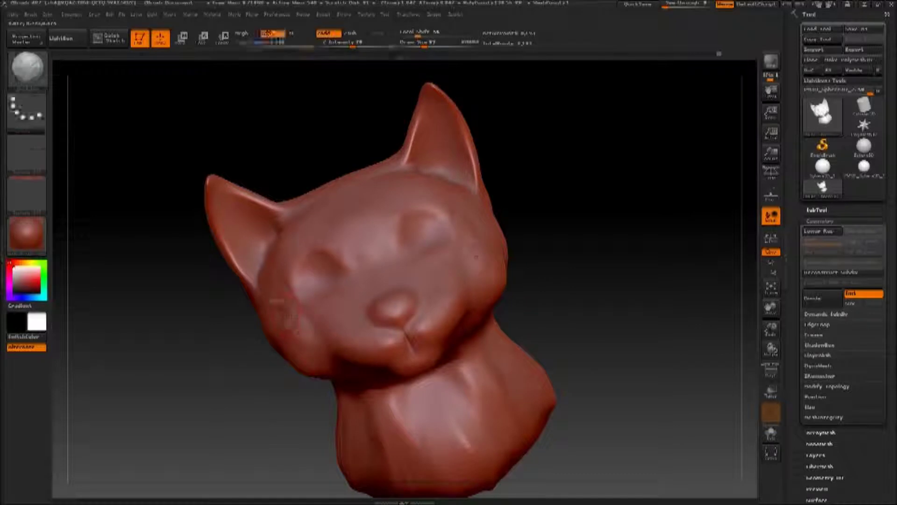
key("shift")
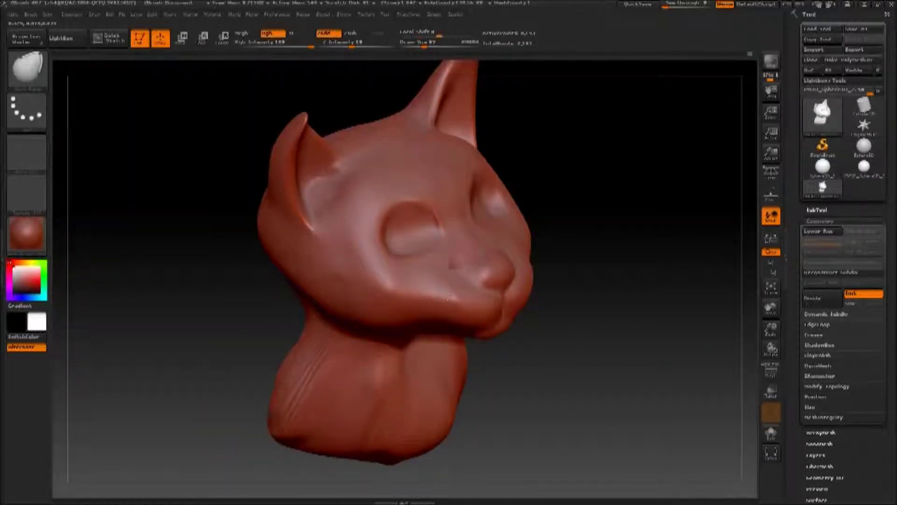
key("b")
left_click(458, 249)
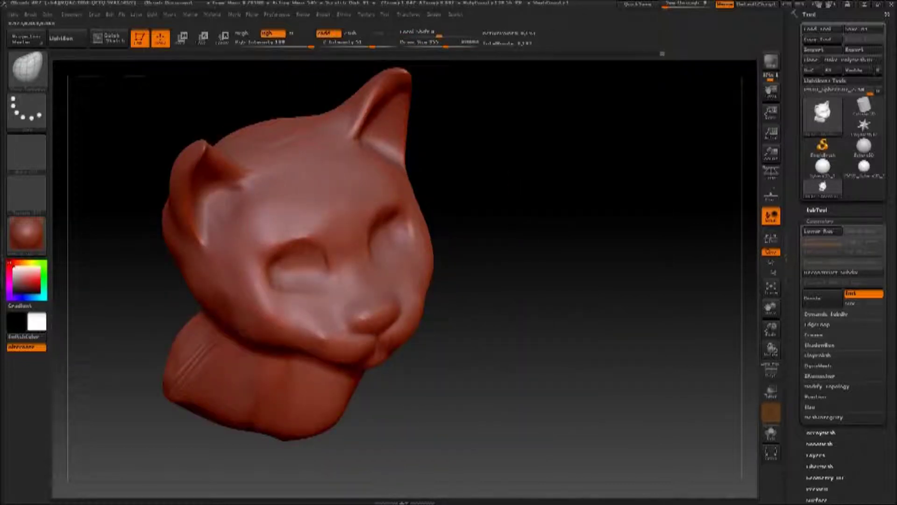
mouse_move(741, 363)
left_mouse_down()
mouse_move(545, 120)
mouse_move(426, 381)
left_mouse_up()
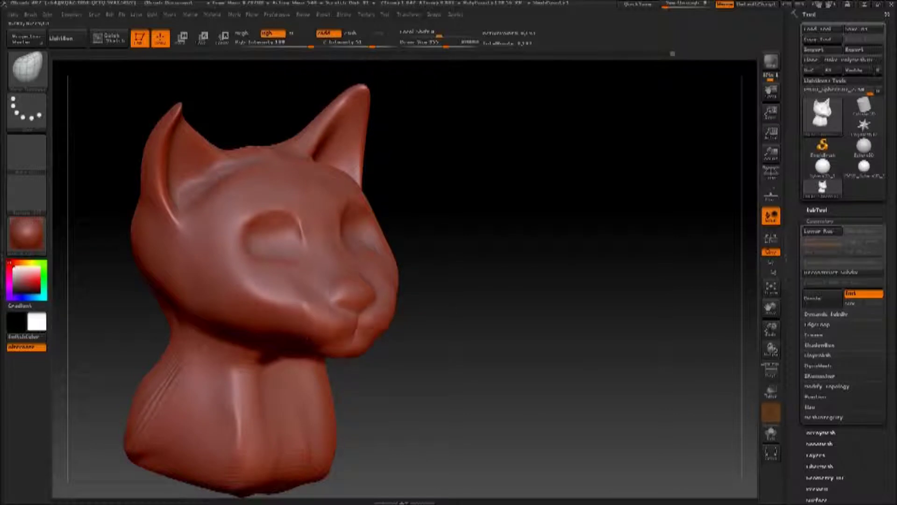
- Orbit the head through back, top, front and both profile views to review it
left_click_drag(667, 368, 792, 346)
mouse_move(322, 215)
left_mouse_down()
mouse_move(261, 220)
mouse_move(355, 220)
left_mouse_up()
left_click_drag(355, 140, 374, 224)
left_click_drag(187, 206, 206, 234)
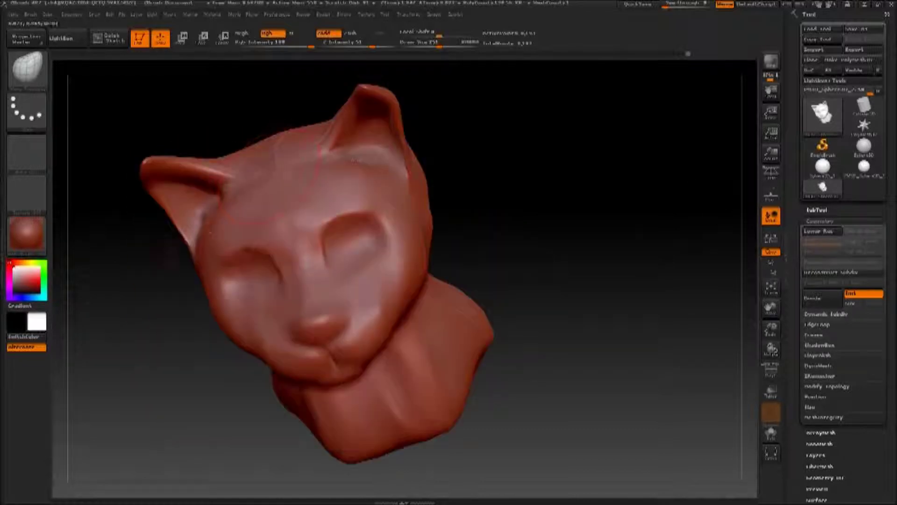
left_click_drag(772, 306, 561, 299)
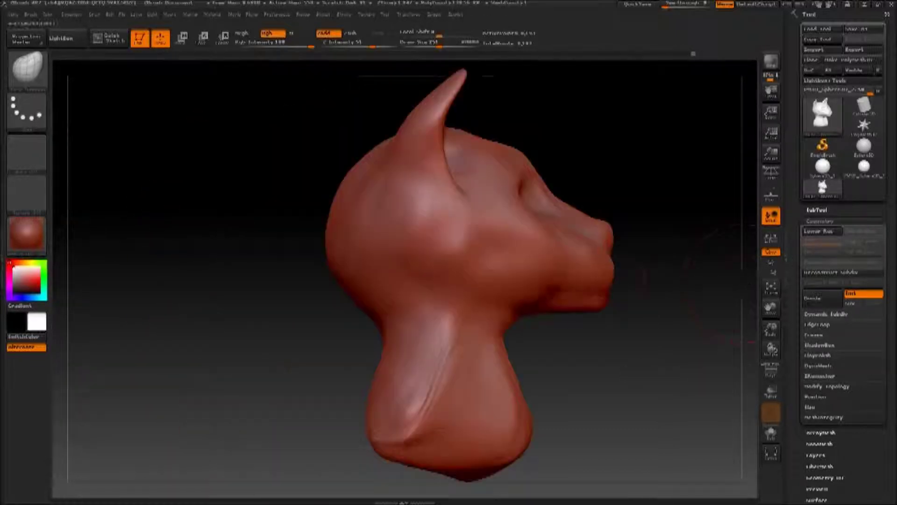
mouse_move(727, 361)
left_mouse_down()
mouse_move(682, 285)
mouse_move(554, 365)
left_mouse_up()
- Thin the ears, smooth the neck scratch marks, and open the File menu
left_click_drag(318, 84, 383, 140, "shift")
left_click_drag(327, 355, 355, 435, "shift")
left_click_drag(252, 374, 426, 456, "shift")
left_click(121, 15)
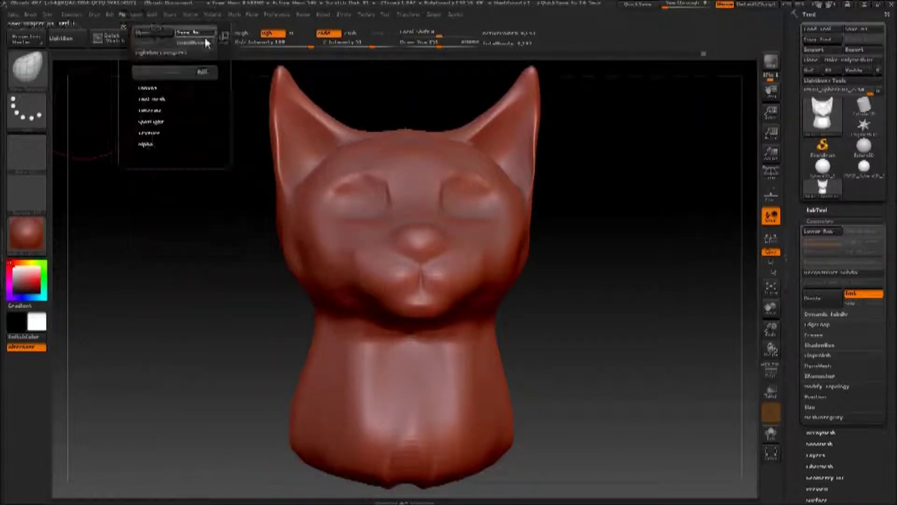